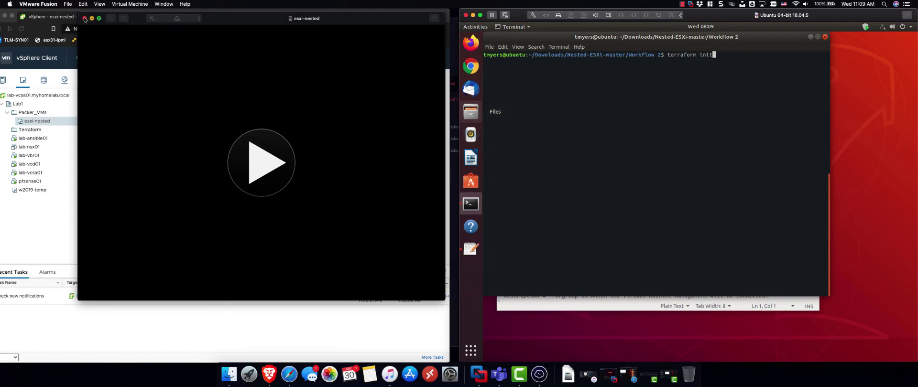
# Step: Close the esxi-nested console window and run terraform init in the Workflow 2 directory
pyautogui.click(83, 19)
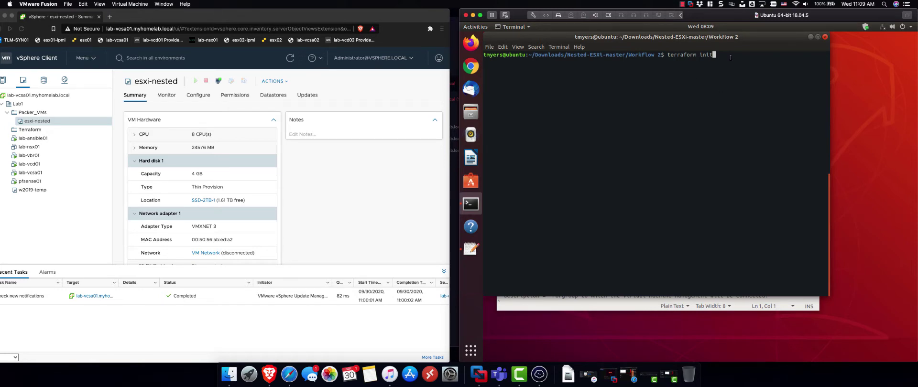
pyautogui.press('Return')
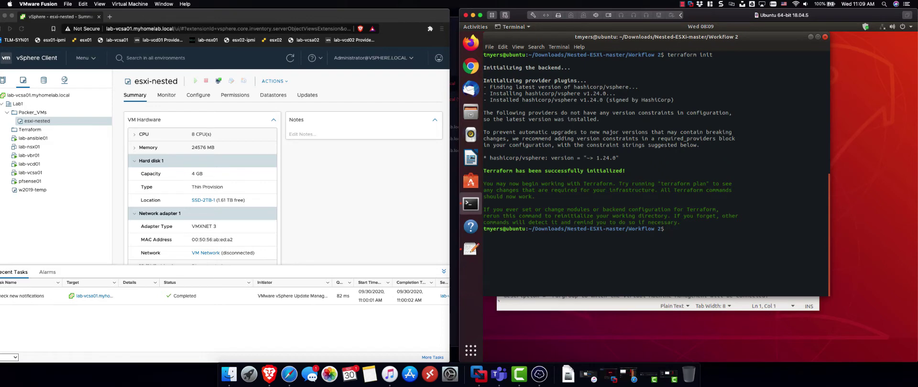
# Step: Preview the deployment with terraform plan and deploy it with terraform apply -auto-approve
pyautogui.write('terraform plan')
pyautogui.press('Return')
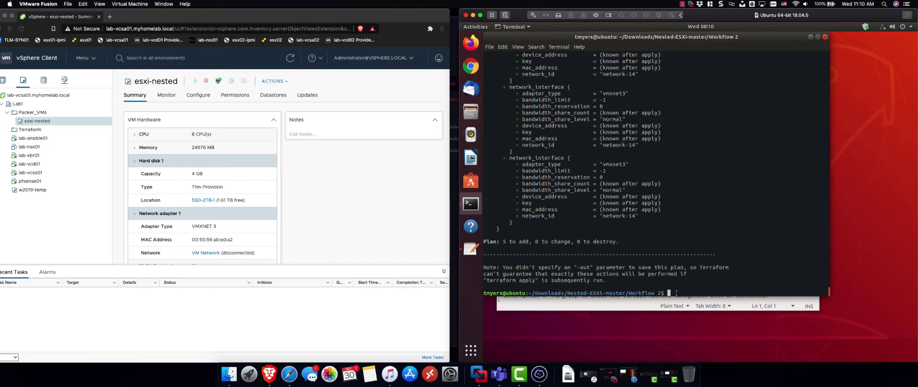
pyautogui.write('terraform apply -auto')
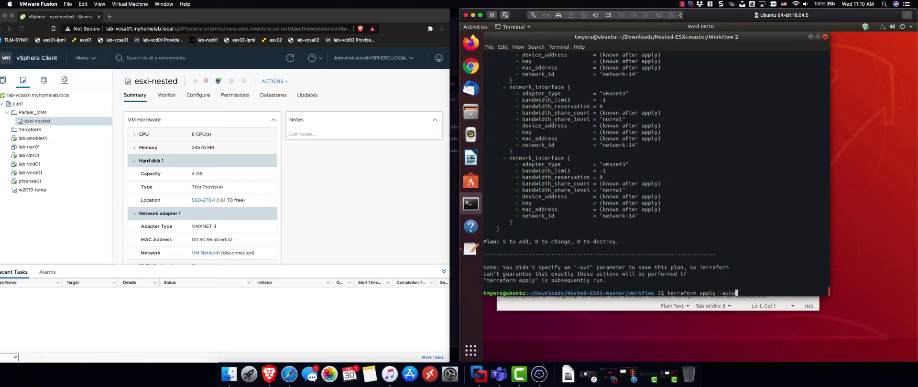
pyautogui.write('-approve')
pyautogui.press('Return')
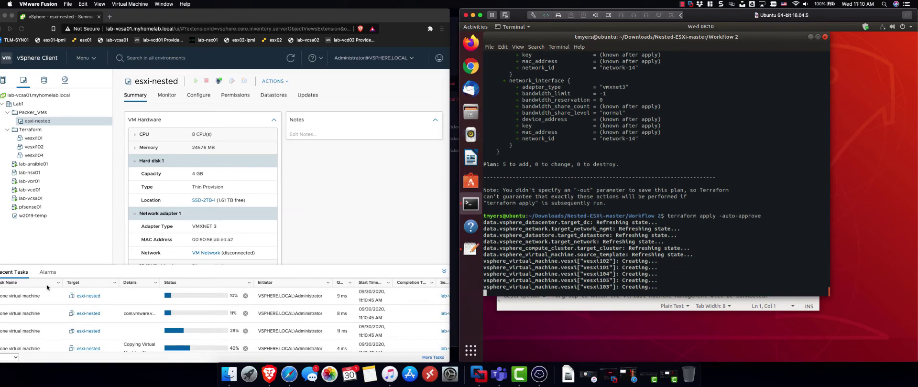
# Step: Fit the vSphere browser window to the left half of the screen, beside the Ubuntu virtual machine
pyautogui.click(167, 15)
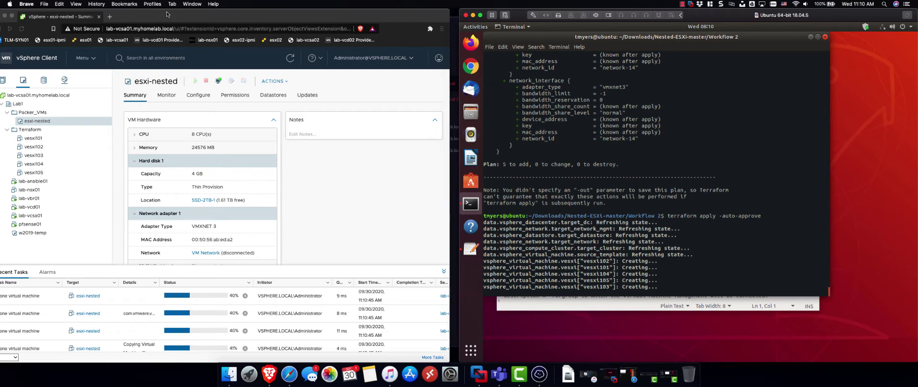
pyautogui.doubleClick(175, 14)
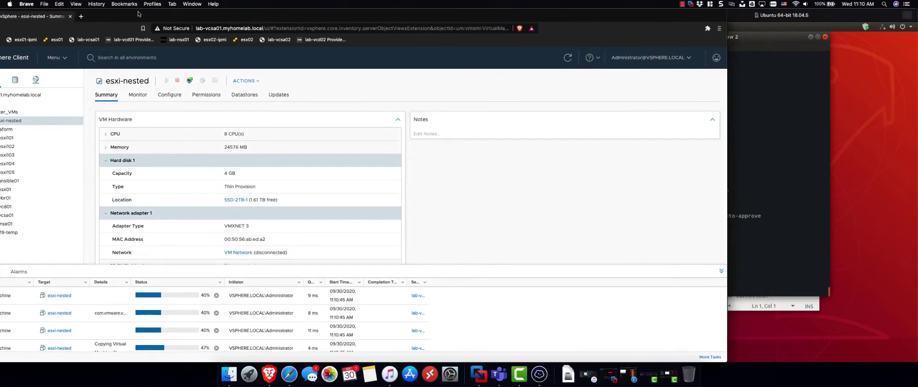
pyautogui.moveTo(174, 14)
pyautogui.mouseDown()
pyautogui.moveTo(22, 22)
pyautogui.moveTo(179, 23)
pyautogui.mouseUp()
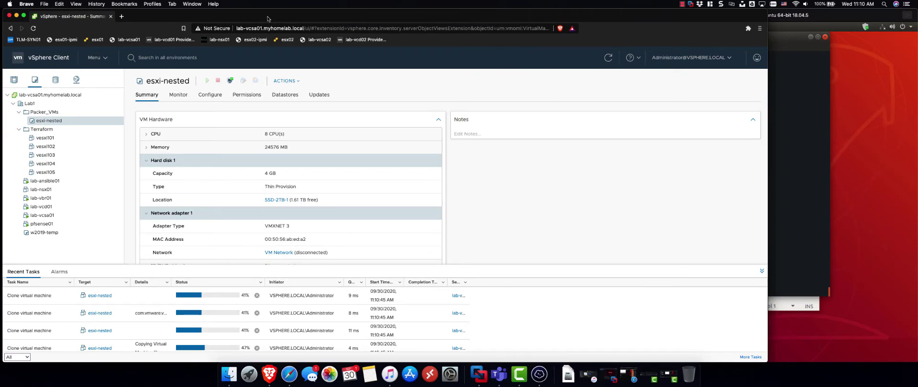
pyautogui.click(710, 5)
pyautogui.click(691, 25)
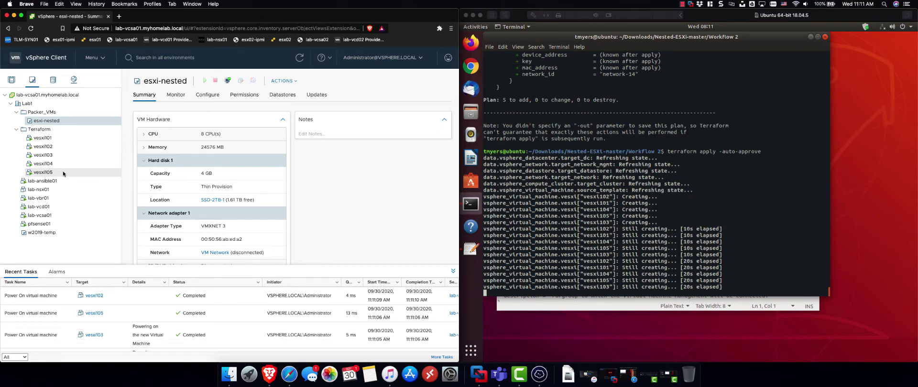
# Step: Examine the vesxi101 virtual machine's summary and its virtual hardware settings, leaving the settings without changes
pyautogui.click(47, 139)
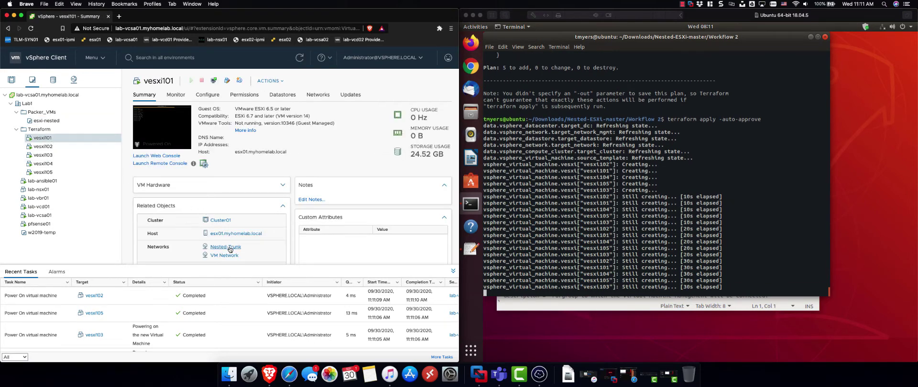
pyautogui.scroll(-3, 225, 245)
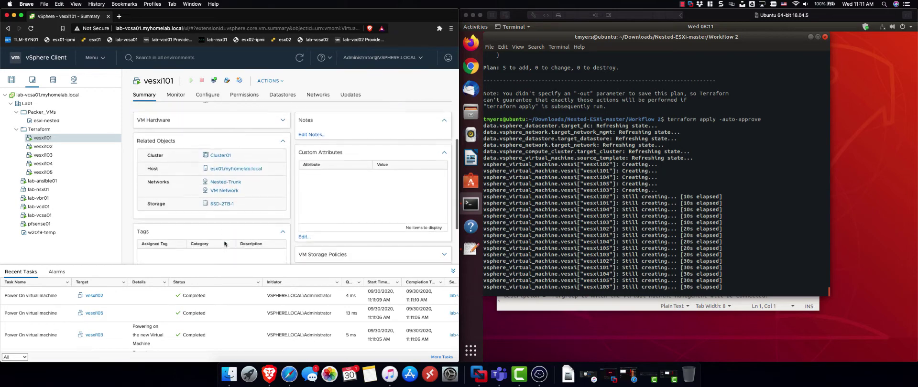
pyautogui.rightClick(75, 139)
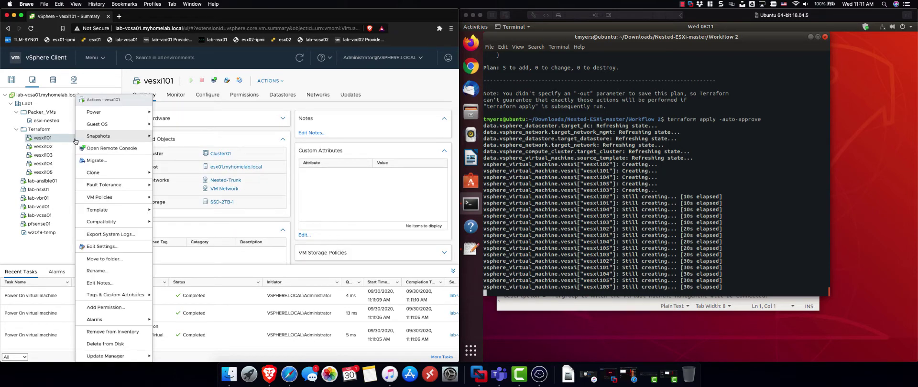
pyautogui.click(111, 246)
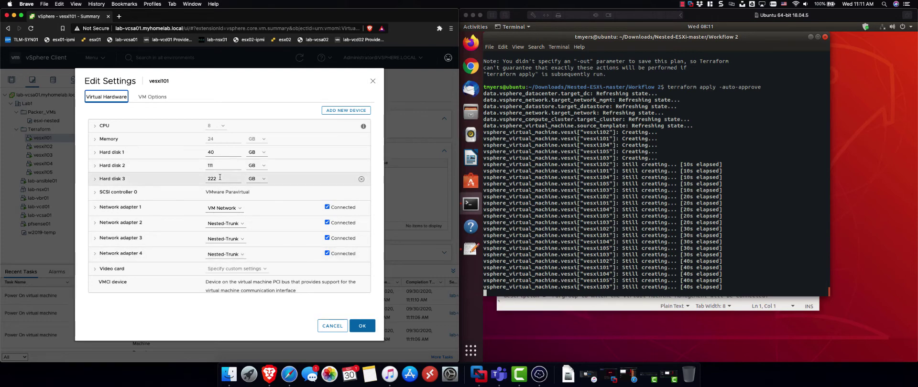
pyautogui.click(333, 326)
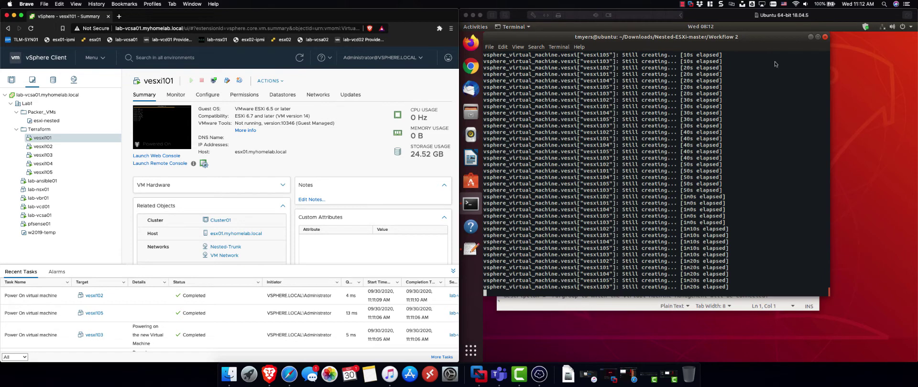
# Step: Minimize the terminal and review the main.tf resource definitions and the terraform.tfvars values in the text editor
pyautogui.click(811, 40)
pyautogui.click(810, 39)
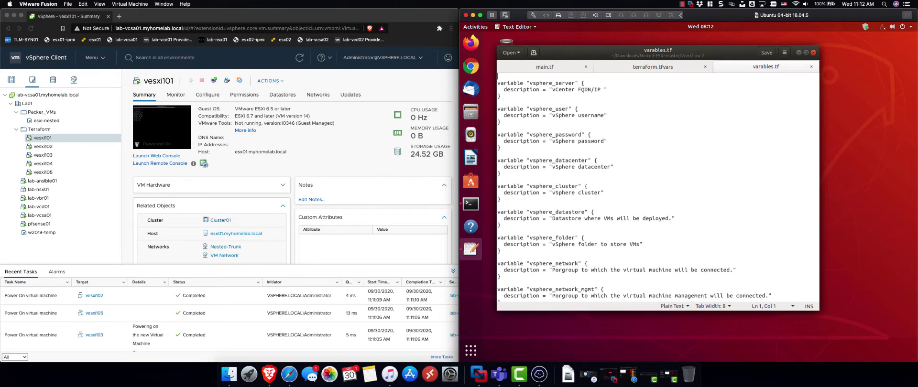
pyautogui.click(565, 71)
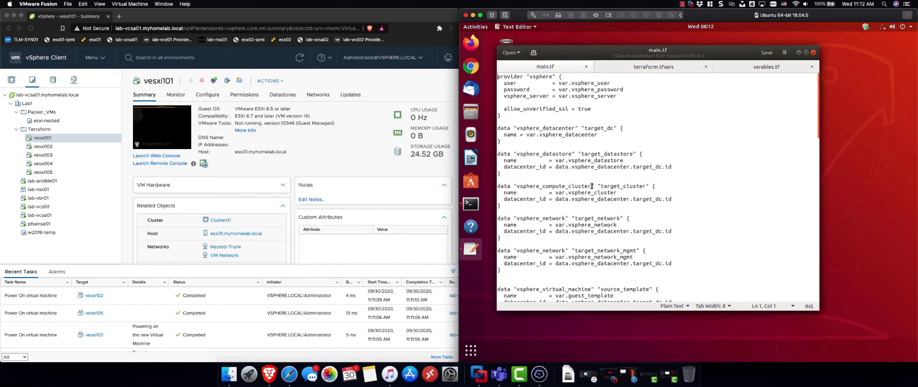
pyautogui.scroll(-10, 592, 187)
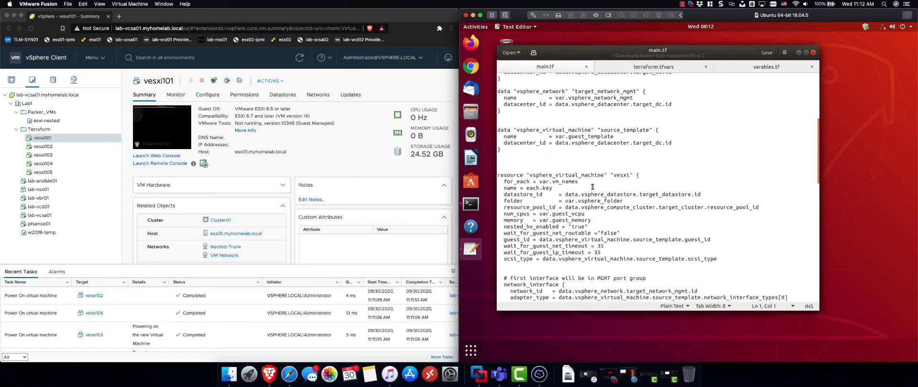
pyautogui.scroll(-3, 593, 186)
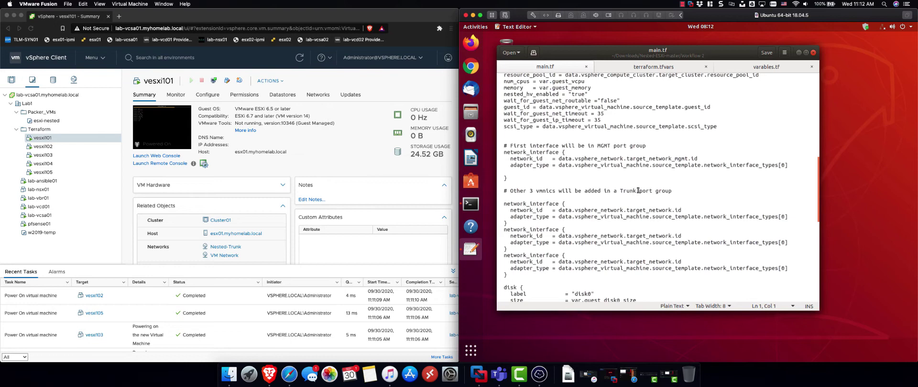
pyautogui.scroll(10, 667, 192)
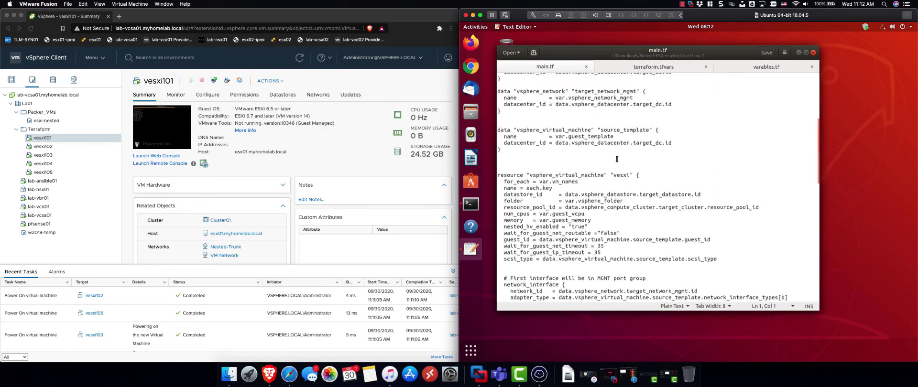
pyautogui.click(631, 67)
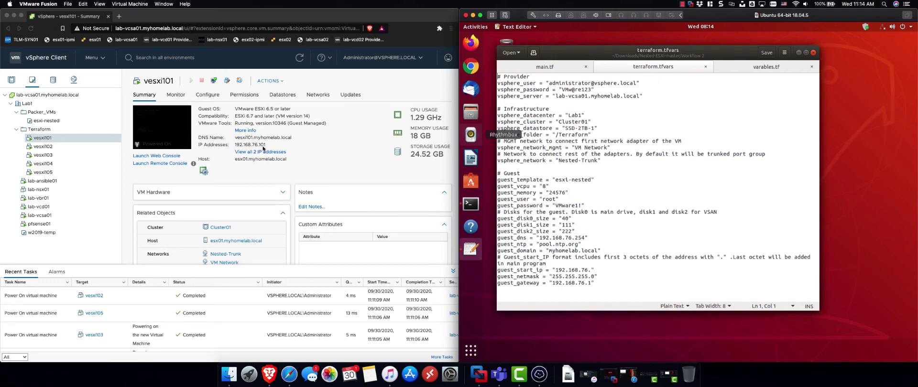
# Step: Check the DNS names and IP addresses in the summaries of vesxi102, vesxi103, vesxi104 and vesxi105
pyautogui.click(49, 147)
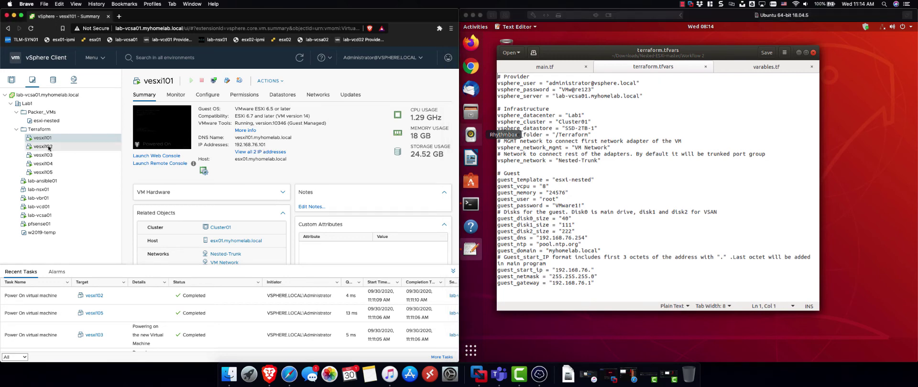
pyautogui.click(50, 148)
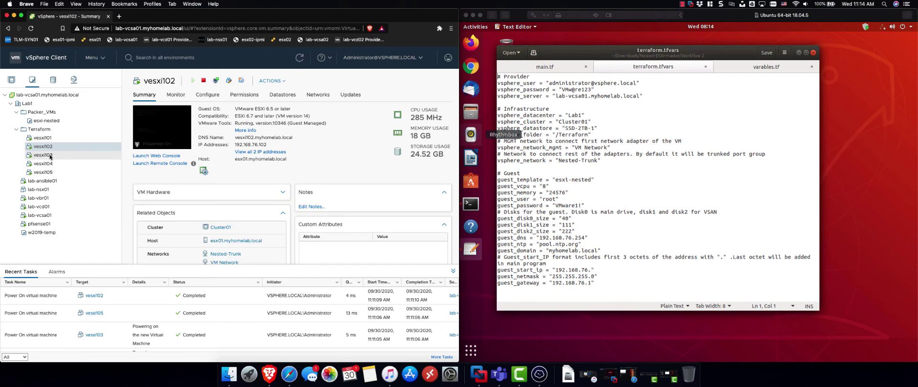
pyautogui.click(50, 157)
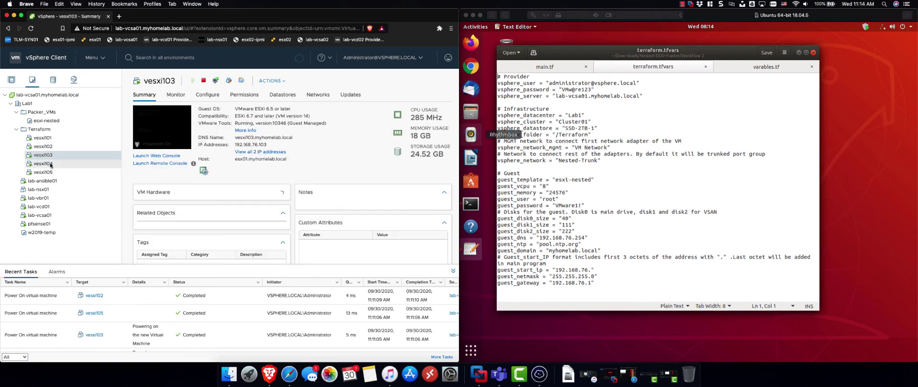
pyautogui.click(50, 164)
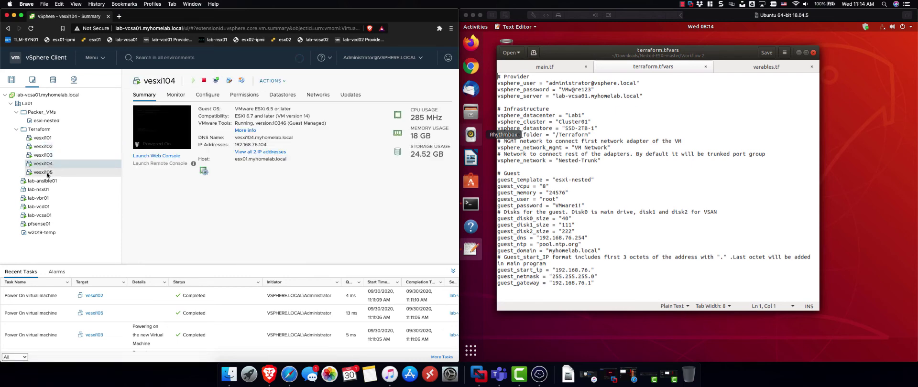
pyautogui.click(48, 174)
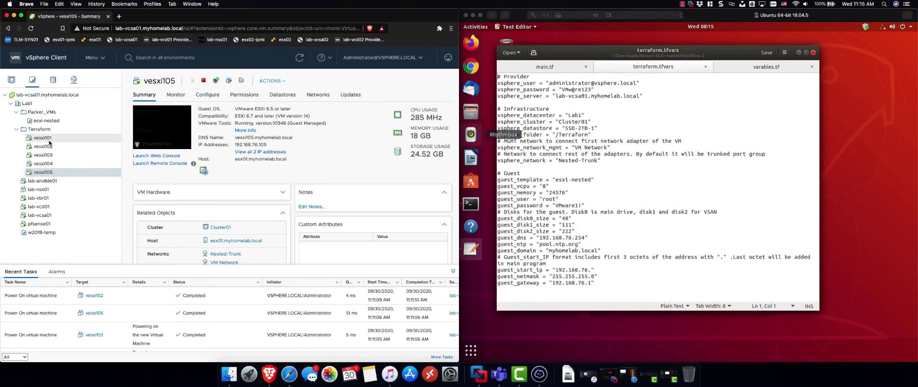
# Step: Bring the terminal running the Terraform deployment back to the front to check its progress
pyautogui.click(471, 206)
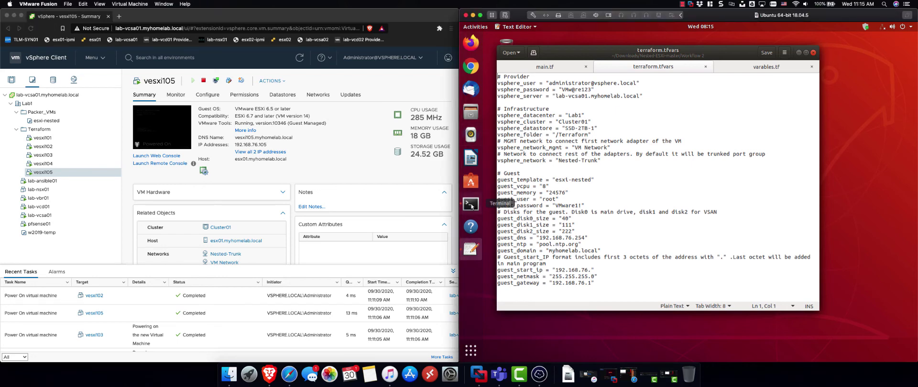
pyautogui.click(473, 206)
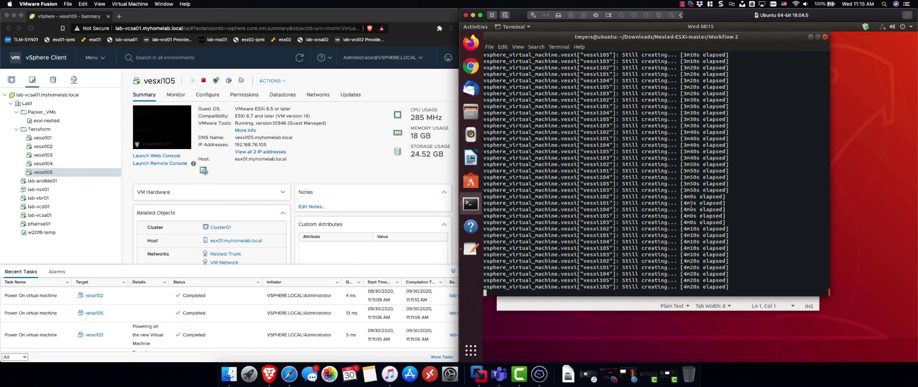